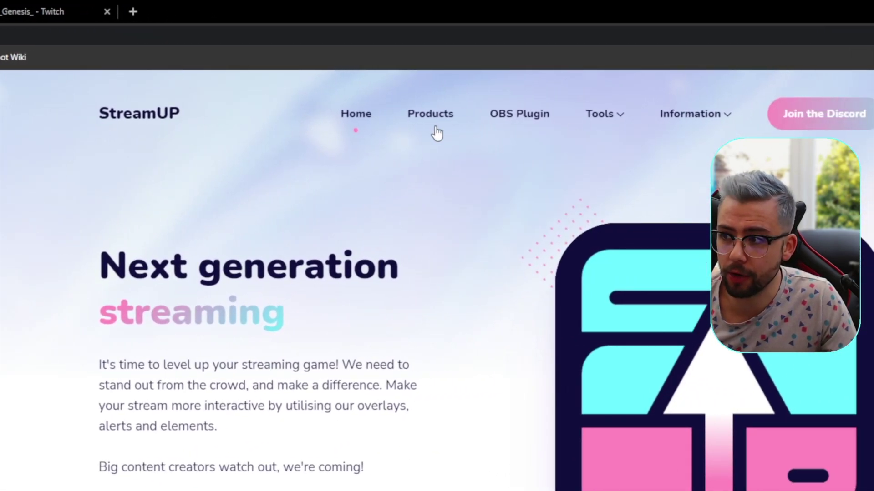
- Go from StreamUP's Products catalogue to the StreamUP OBS Studio Plugin page
{"action": "left_click", "coordinate": [429, 128]}
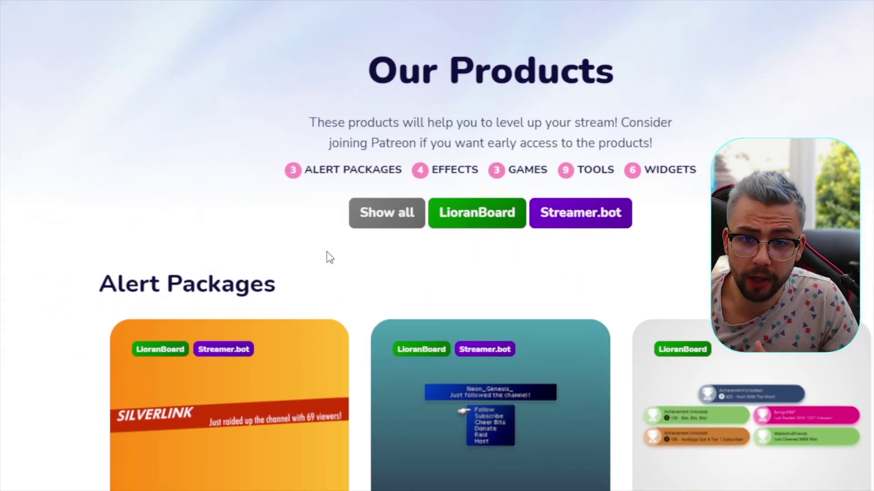
{"action": "scroll", "coordinate": [427, 240], "scroll_direction": "down", "scroll_amount": 15}
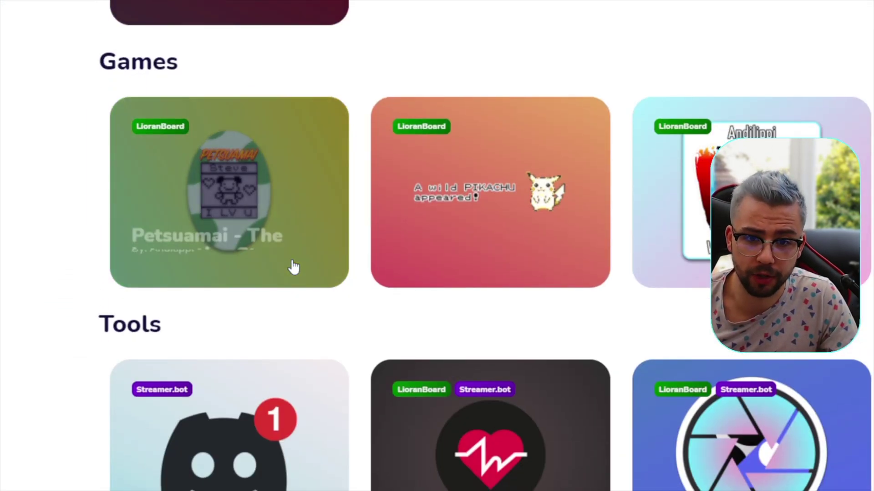
{"action": "scroll", "coordinate": [511, 234], "scroll_direction": "up", "scroll_amount": 15}
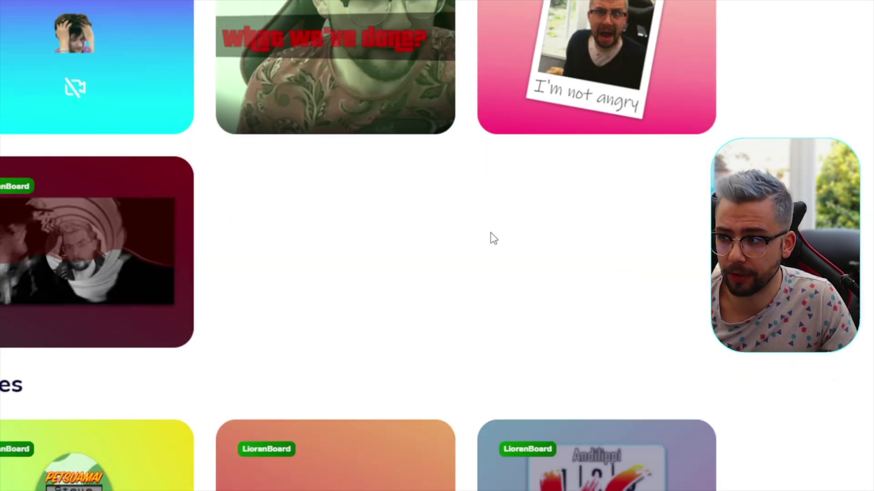
{"action": "scroll", "coordinate": [287, 266], "scroll_direction": "up", "scroll_amount": 5}
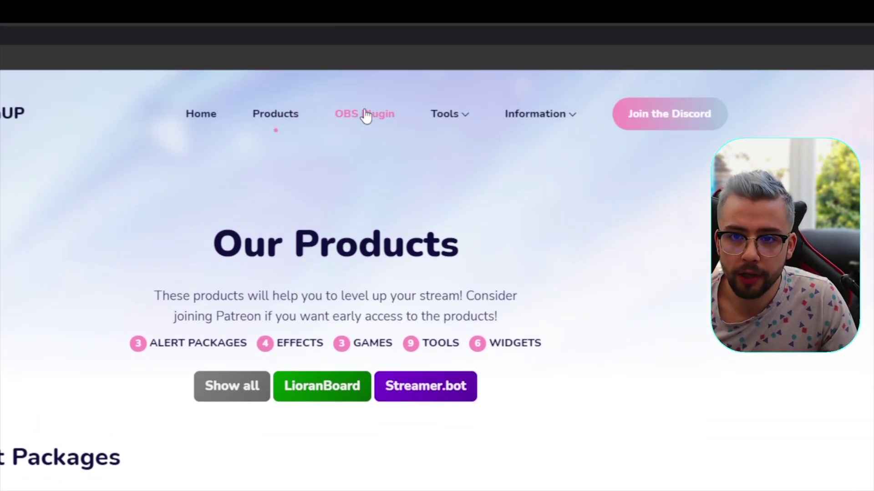
{"action": "left_click", "coordinate": [364, 116]}
{"action": "left_click_drag", "start_coordinate": [130, 244], "coordinate": [426, 228]}
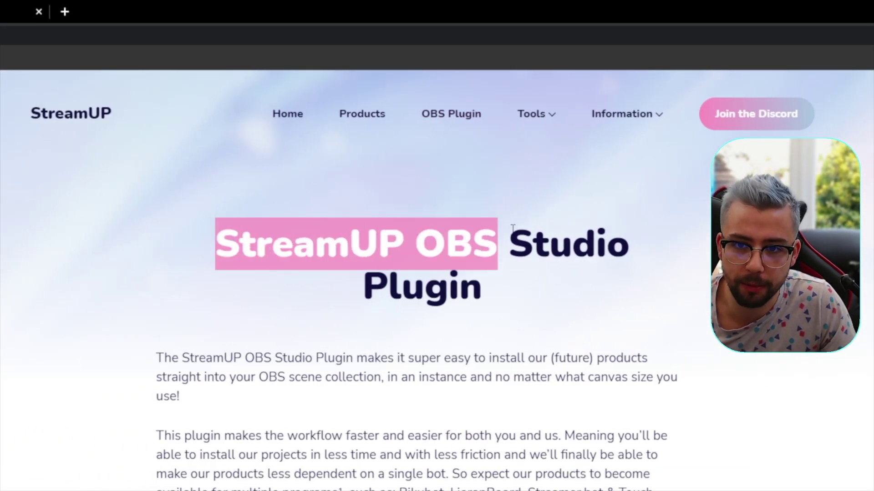
{"action": "left_click", "coordinate": [510, 248]}
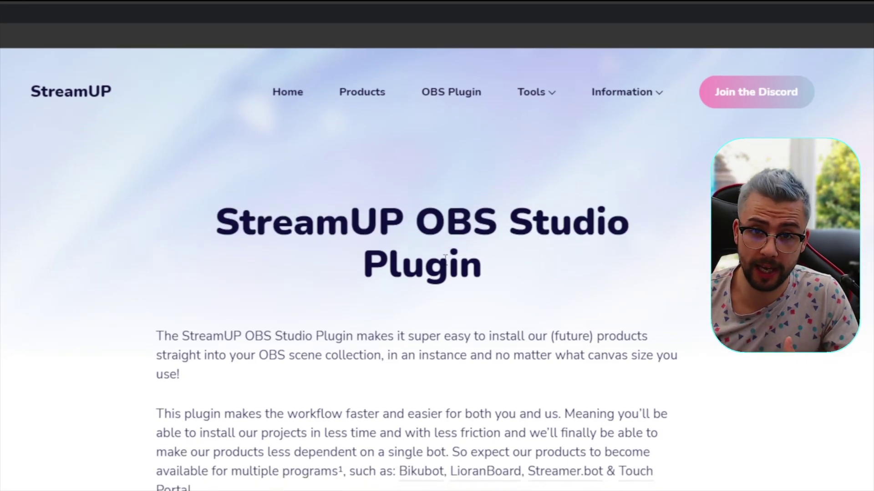
- Scroll to the plugin's Download versions list, then move to the Downstream Keyer forum tab
{"action": "scroll", "coordinate": [346, 278], "scroll_direction": "down", "scroll_amount": 8}
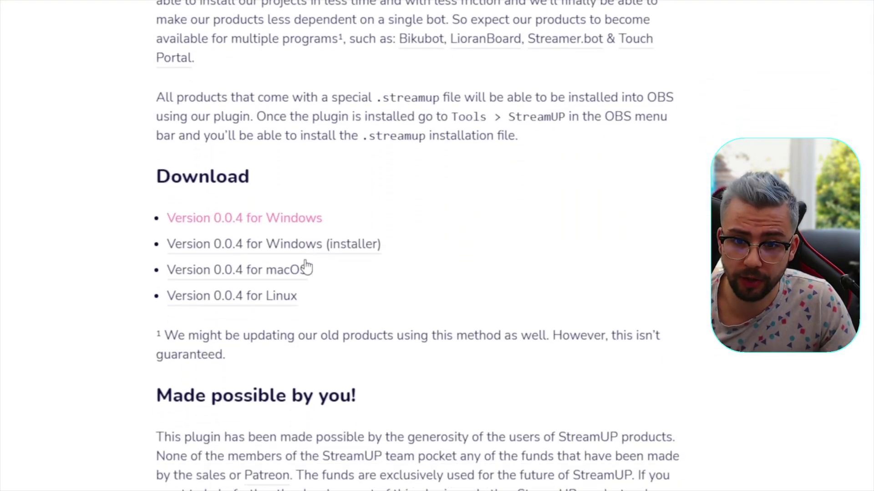
{"action": "scroll", "coordinate": [250, 242], "scroll_direction": "up", "scroll_amount": 1}
{"action": "scroll", "coordinate": [252, 269], "scroll_direction": "down", "scroll_amount": 1}
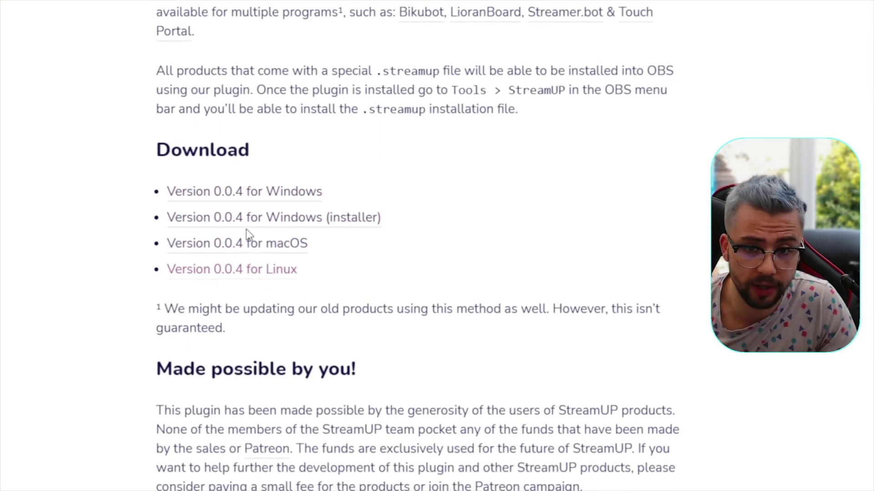
{"action": "scroll", "coordinate": [247, 236], "scroll_direction": "up", "scroll_amount": 1}
{"action": "scroll", "coordinate": [292, 277], "scroll_direction": "down", "scroll_amount": 2}
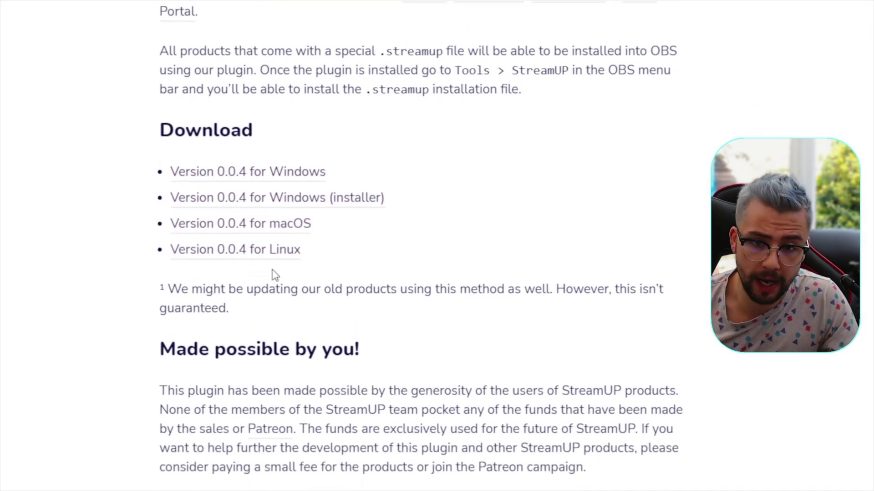
{"action": "scroll", "coordinate": [170, 177], "scroll_direction": "up", "scroll_amount": 2}
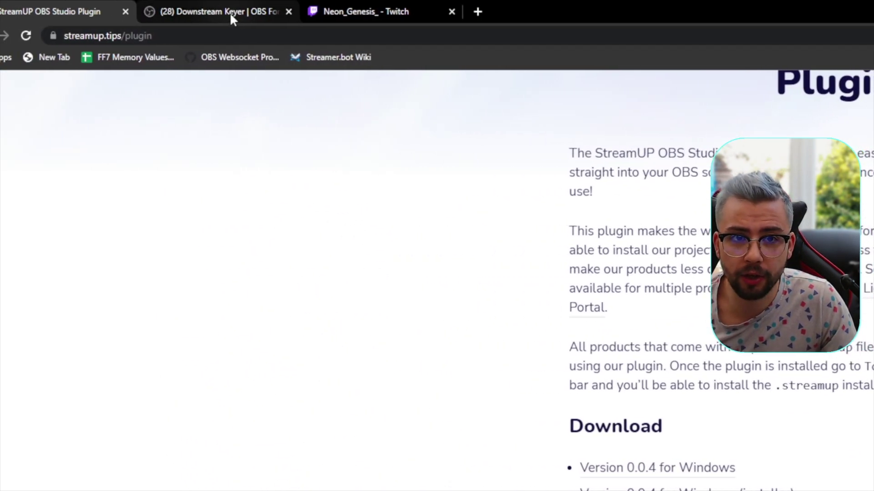
{"action": "left_click", "coordinate": [230, 12]}
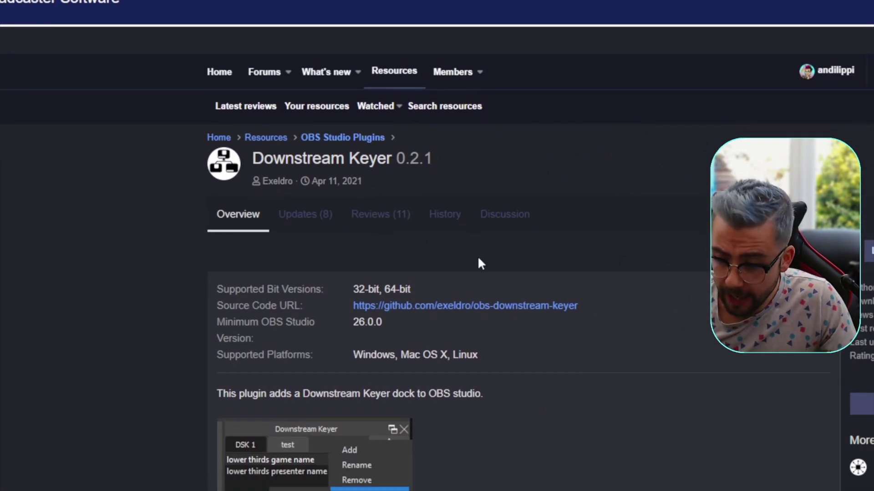
- Scroll the Downstream Keyer 0.2.1 resource page to get its Windows zip download
{"action": "scroll", "coordinate": [480, 263], "scroll_direction": "down", "scroll_amount": 8}
{"action": "scroll", "coordinate": [481, 263], "scroll_direction": "up", "scroll_amount": 8}
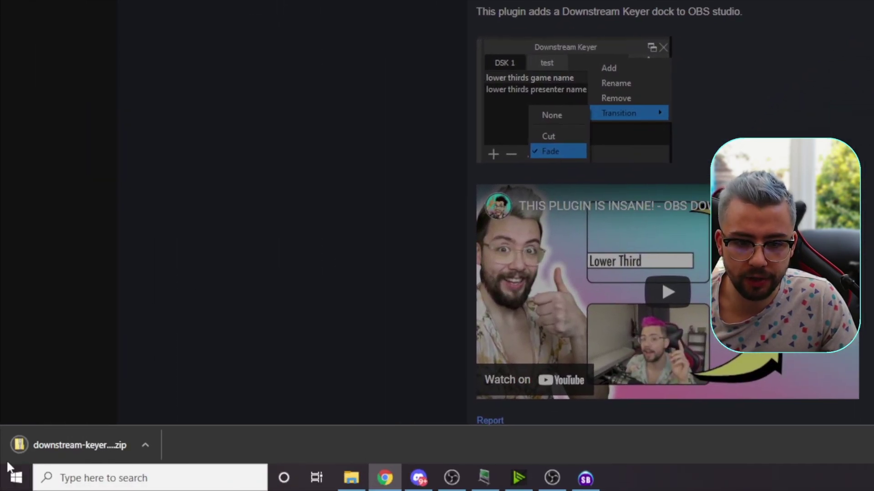
- Paste the zip's data and obs-plugins folders into C:\Program Files\obs-studio, replacing existing files
{"action": "left_click", "coordinate": [72, 444]}
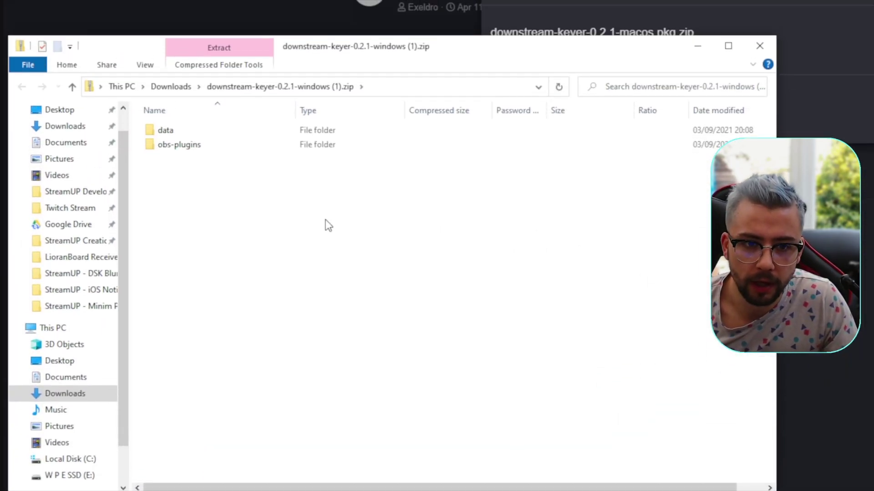
{"action": "left_click_drag", "start_coordinate": [393, 311], "coordinate": [225, 223]}
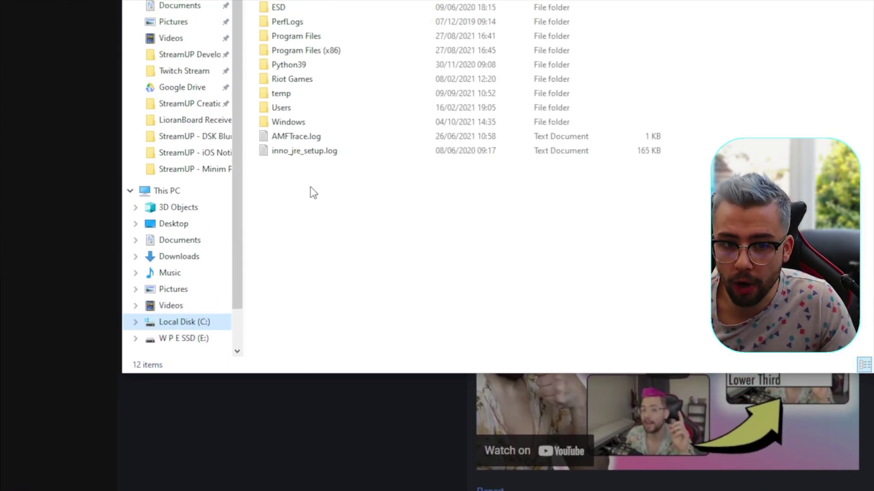
{"action": "left_click", "coordinate": [310, 229]}
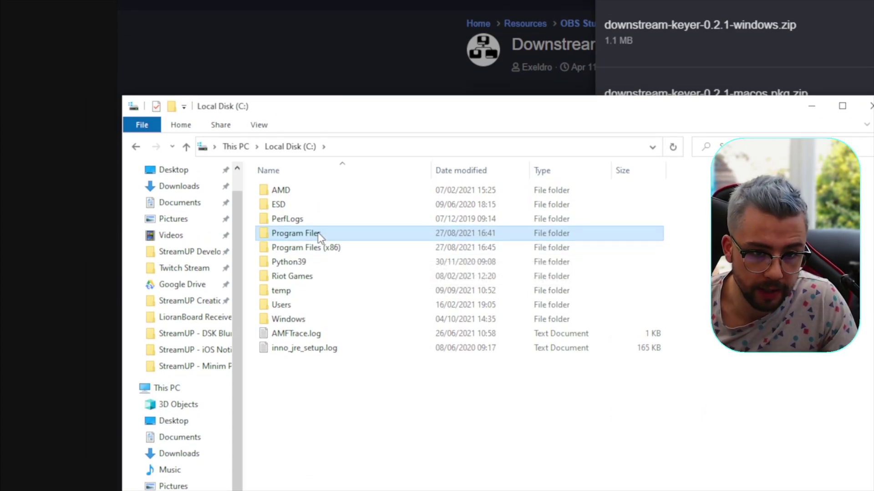
{"action": "double_click", "coordinate": [318, 227]}
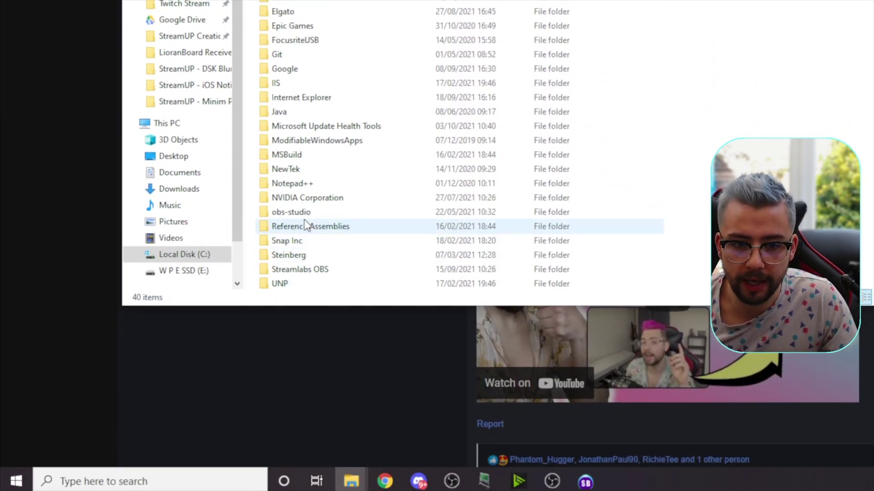
{"action": "double_click", "coordinate": [304, 248]}
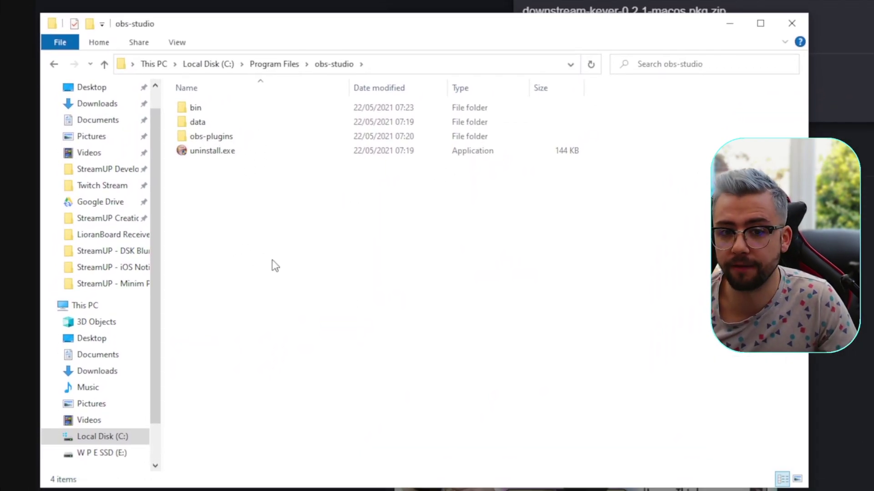
{"action": "key", "text": "ctrl+v"}
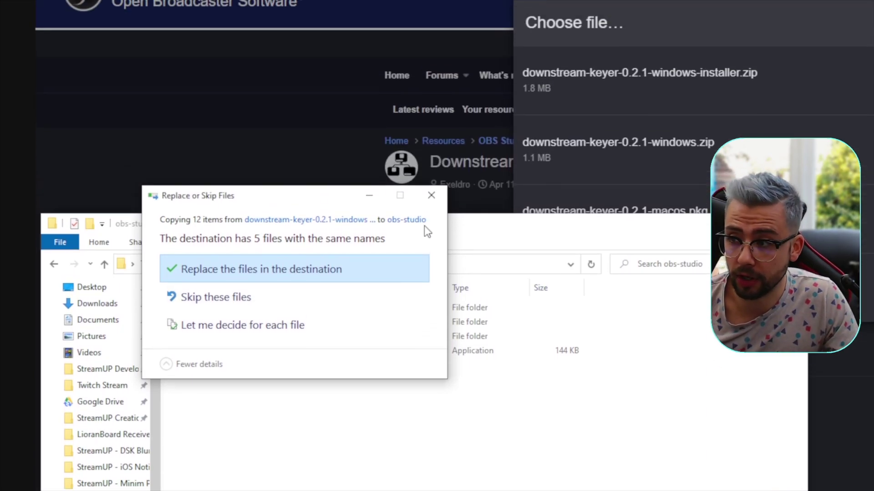
{"action": "left_click", "coordinate": [400, 269]}
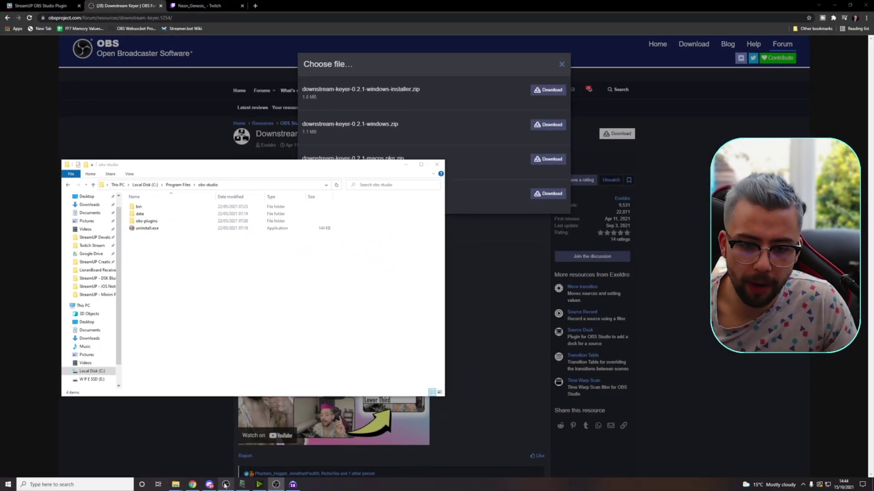
{"action": "left_click", "coordinate": [225, 484]}
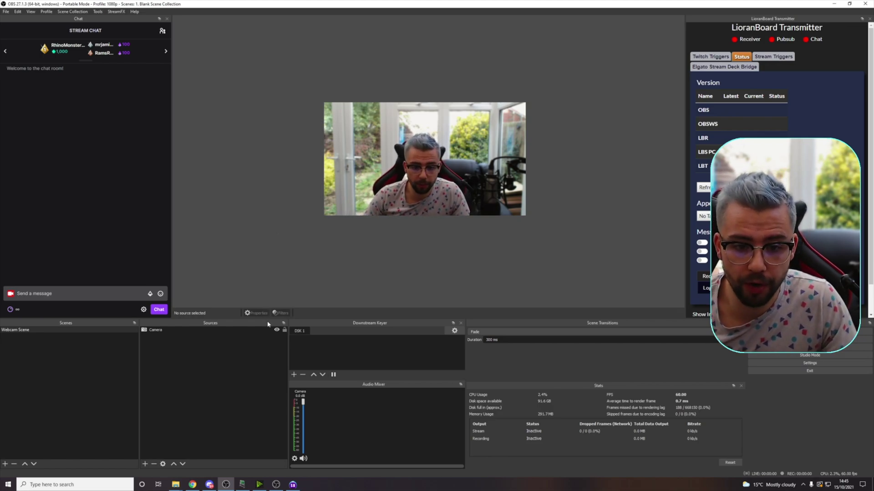
- Open File Explorer on Downloads to reach StreamUP - DSK Blur Scene.zip
{"action": "left_click", "coordinate": [176, 484]}
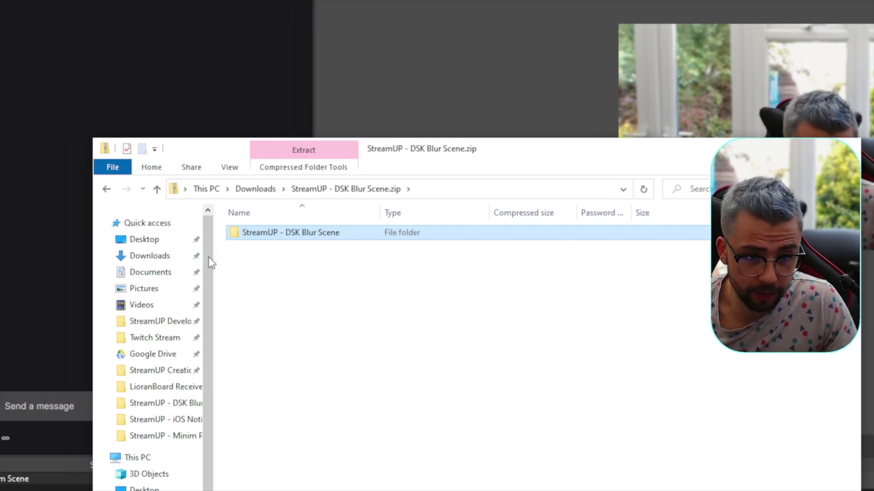
- Paste the StreamUP - DSK Blur Scene folder into Documents\StreamUP Stuff and review its contents
{"action": "left_click", "coordinate": [180, 258]}
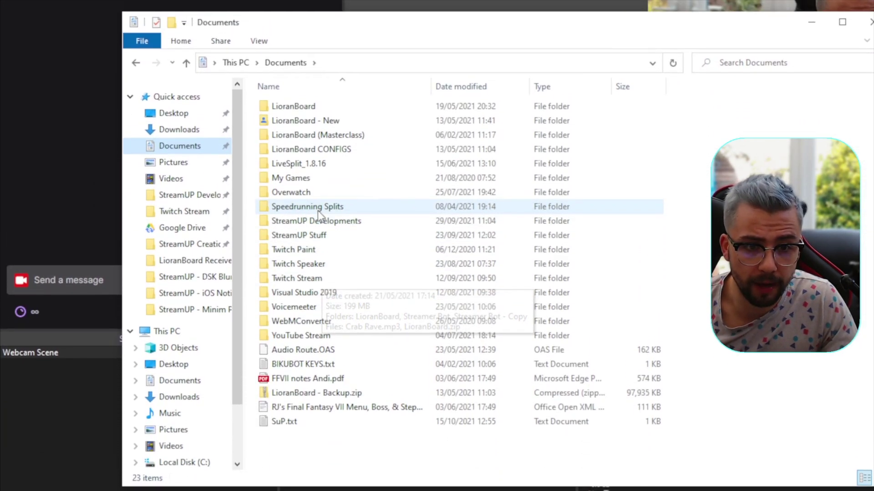
{"action": "double_click", "coordinate": [301, 253]}
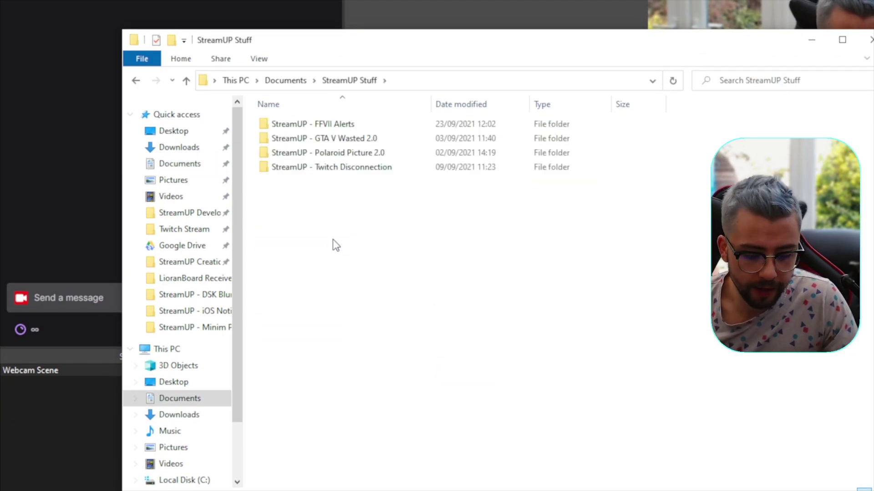
{"action": "key", "text": "ctrl+v"}
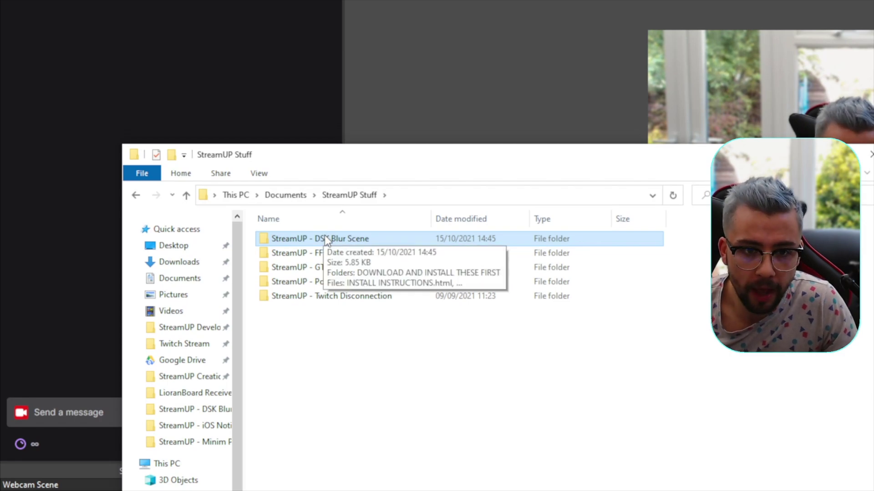
{"action": "double_click", "coordinate": [324, 233]}
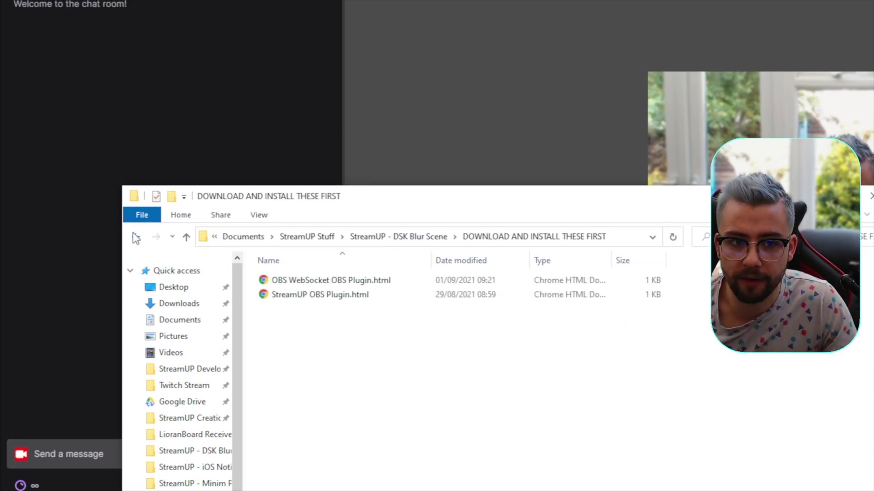
{"action": "key", "text": "alt+Left"}
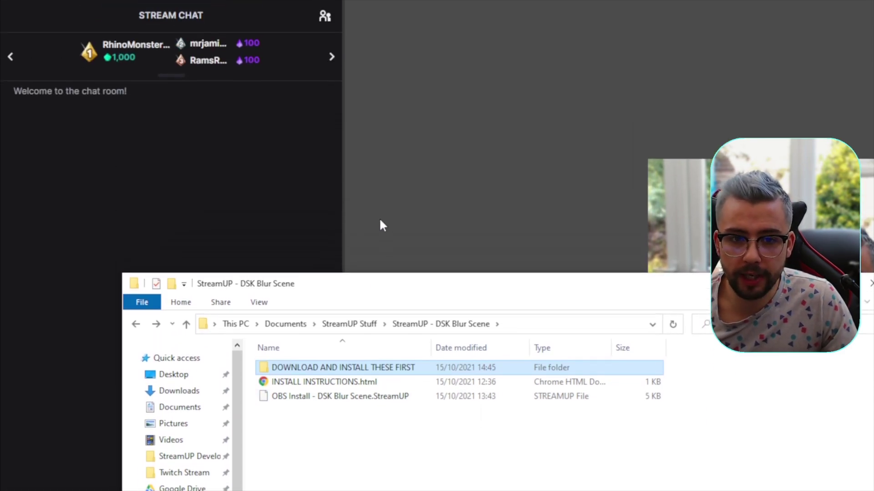
{"action": "left_click", "coordinate": [409, 231]}
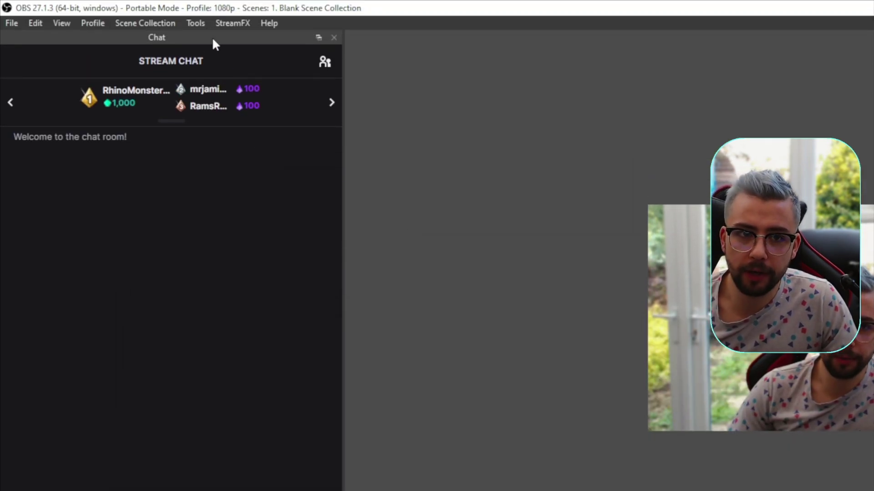
- Load the DSK Blur Scene .StreamUP file from Documents\StreamUP Stuff through Tools > StreamUP
{"action": "left_click", "coordinate": [192, 25]}
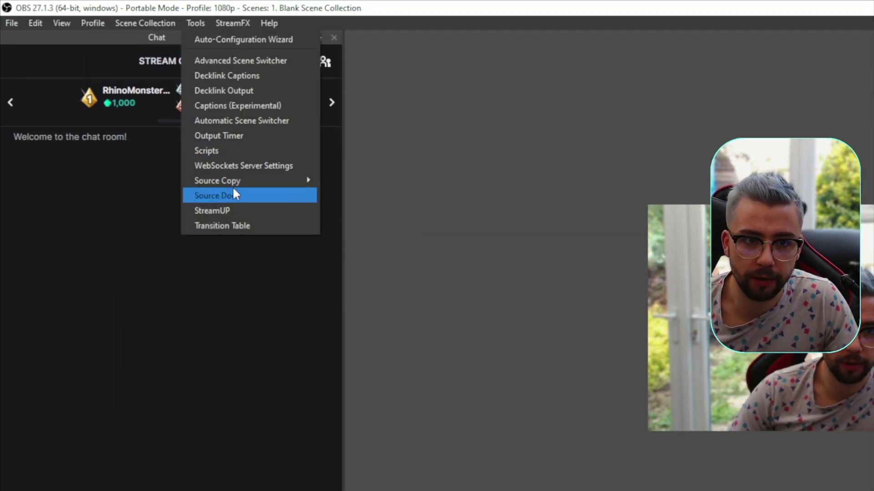
{"action": "left_click", "coordinate": [215, 210]}
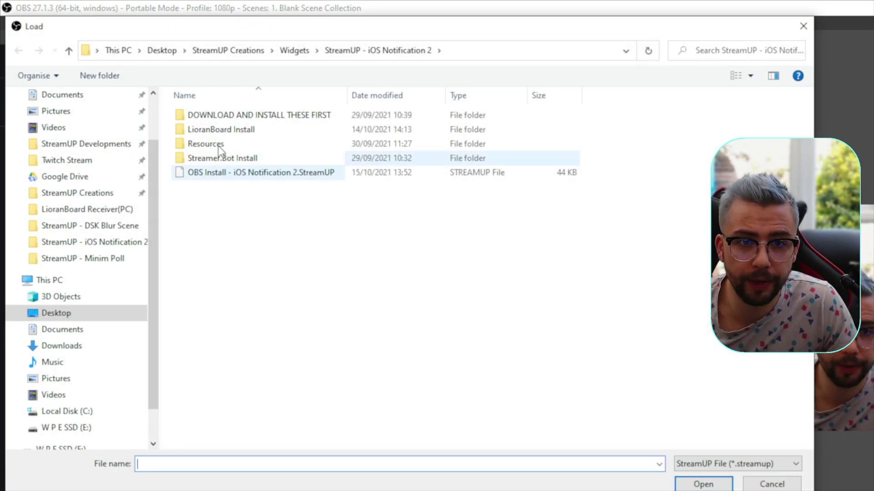
{"action": "scroll", "coordinate": [108, 161], "scroll_direction": "up", "scroll_amount": 2}
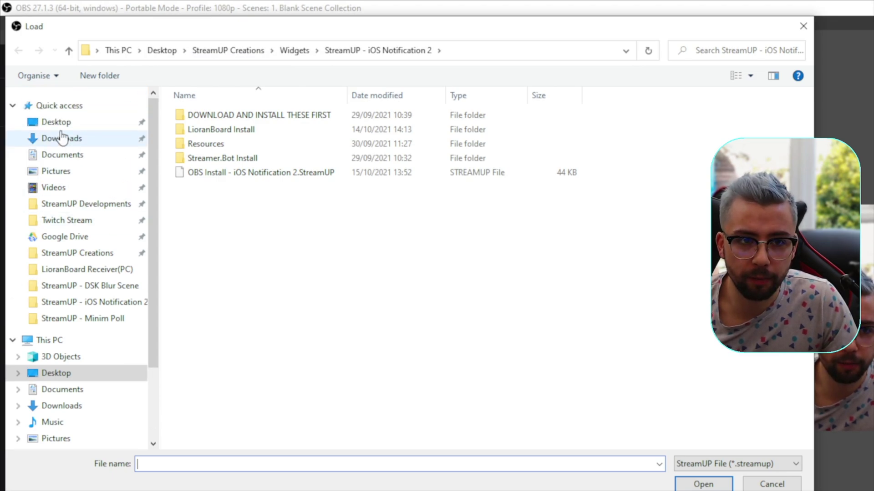
{"action": "left_click", "coordinate": [62, 159]}
{"action": "double_click", "coordinate": [246, 241]}
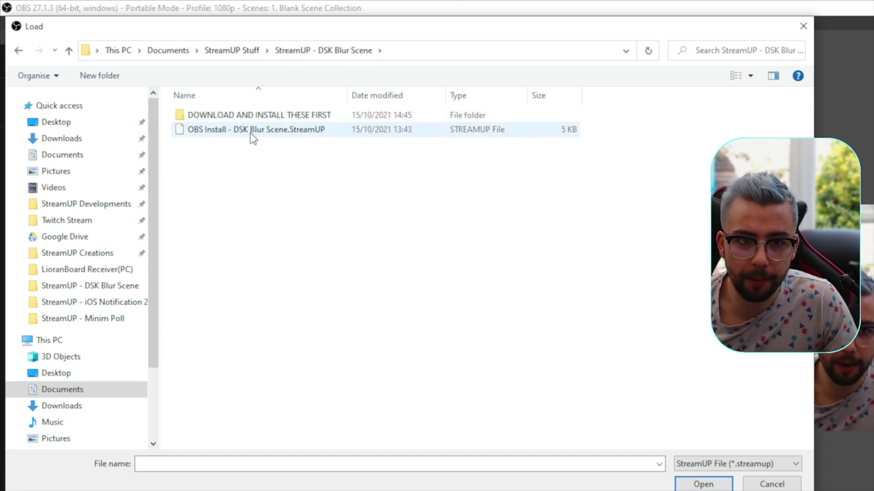
{"action": "double_click", "coordinate": [250, 133]}
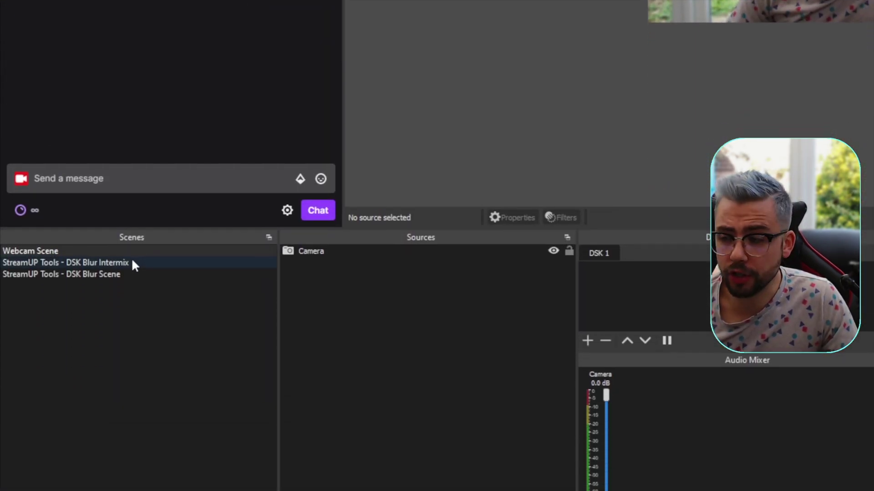
- Inspect the imported DSK Blur Intermix and DSK Blur Scene, ending on Intermix's empty Sources list
{"action": "left_click", "coordinate": [125, 253]}
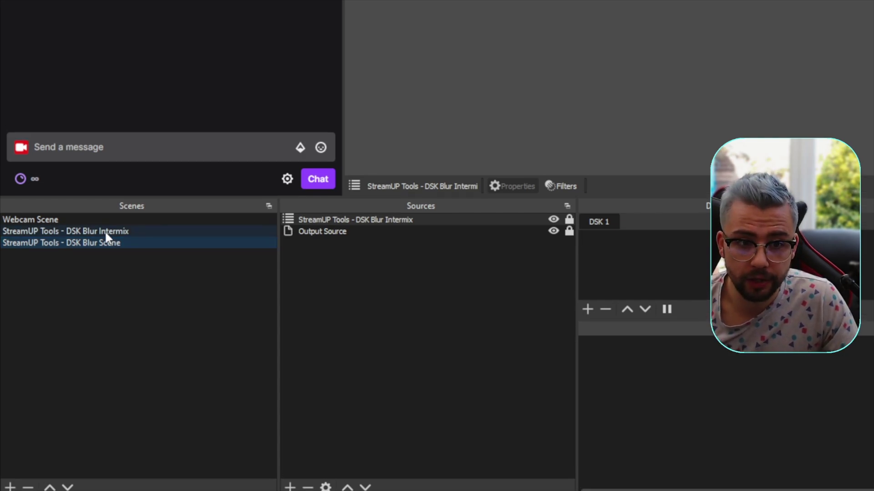
{"action": "left_click", "coordinate": [104, 230]}
{"action": "right_click", "coordinate": [368, 231]}
- Add a pink #ffaaff Colour Source to DSK Blur Intermix, shrink it and move it down-right
{"action": "mouse_move", "coordinate": [384, 244]}
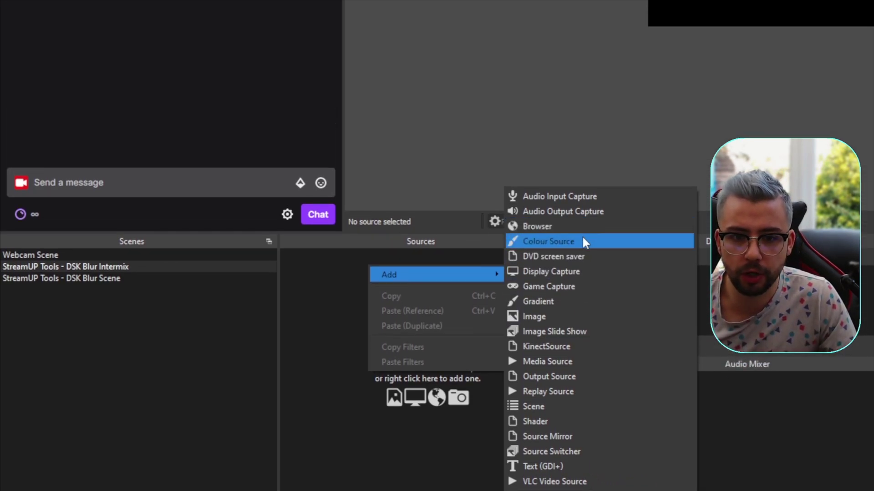
{"action": "left_click", "coordinate": [585, 242]}
{"action": "left_click", "coordinate": [625, 253]}
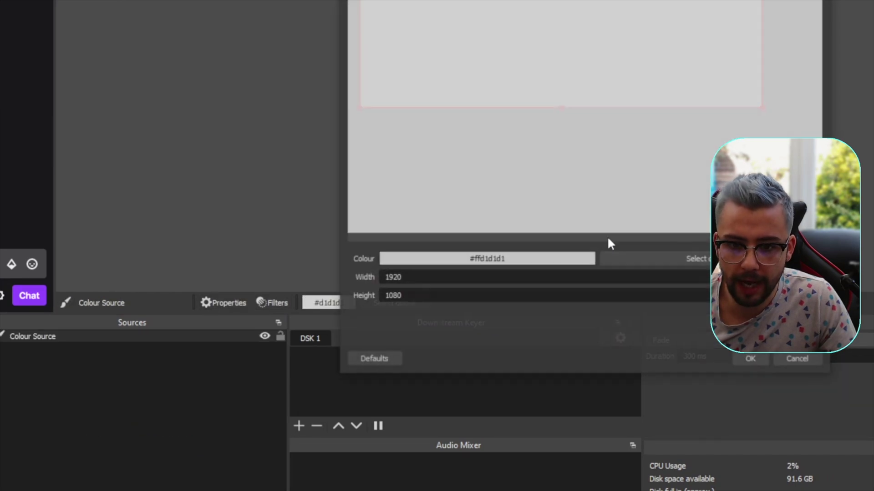
{"action": "left_click", "coordinate": [687, 257]}
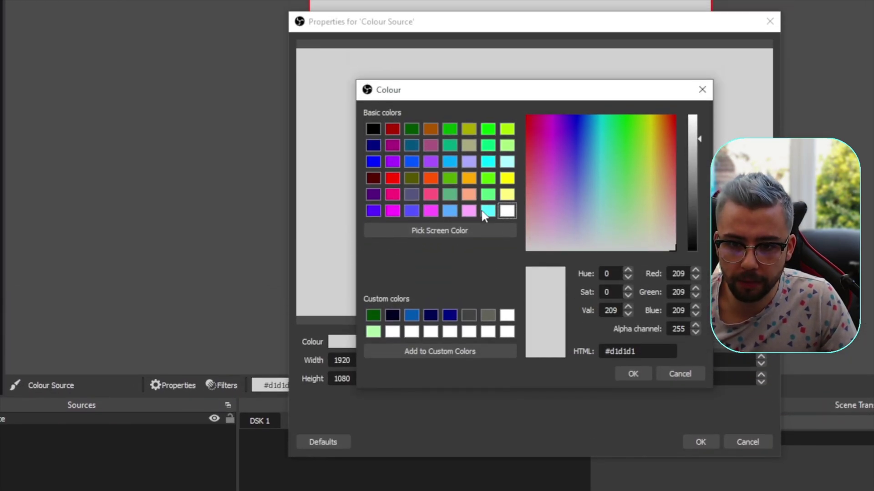
{"action": "left_click", "coordinate": [468, 211]}
{"action": "left_click", "coordinate": [632, 374]}
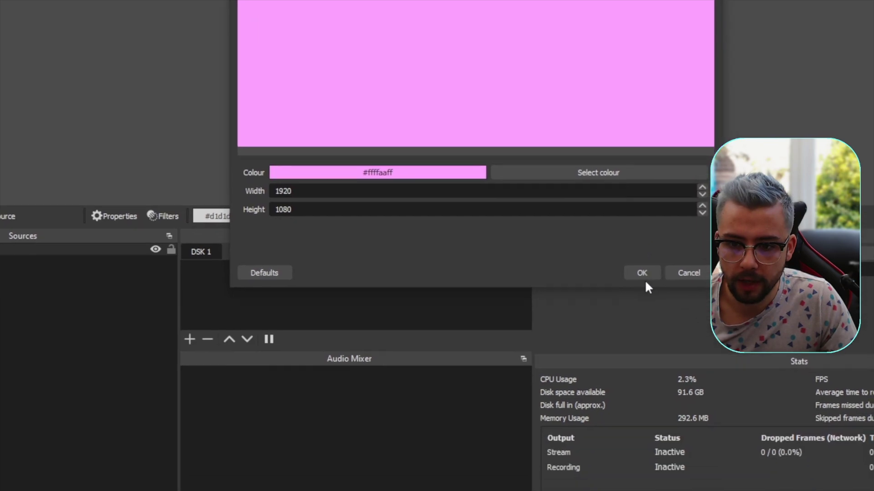
{"action": "left_click", "coordinate": [687, 399]}
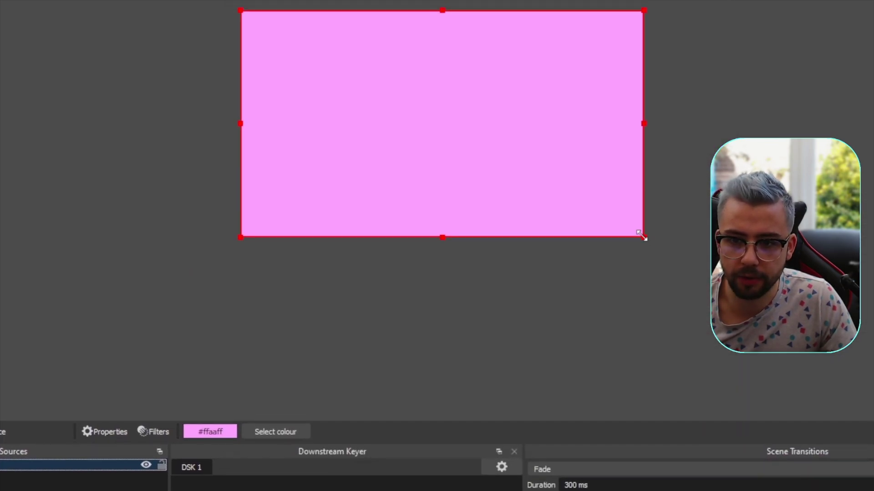
{"action": "left_click_drag", "start_coordinate": [641, 232], "coordinate": [482, 147]}
{"action": "left_click_drag", "start_coordinate": [347, 106], "coordinate": [373, 162]}
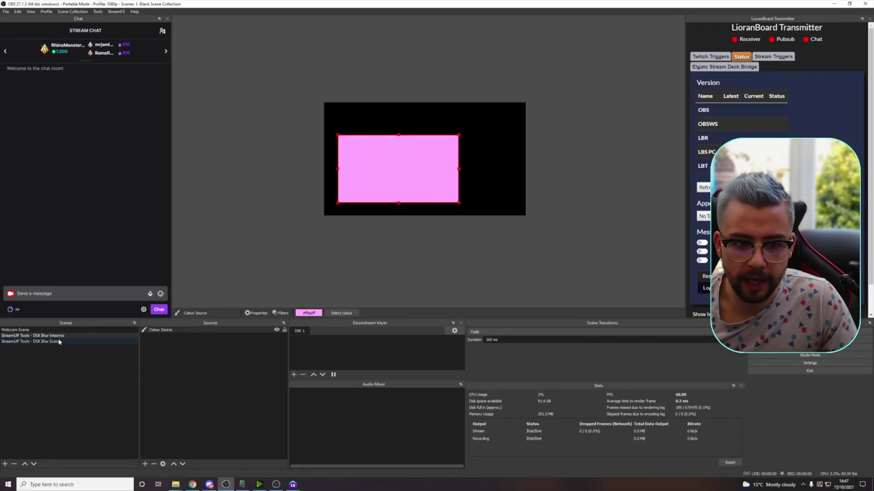
{"action": "left_click", "coordinate": [58, 341]}
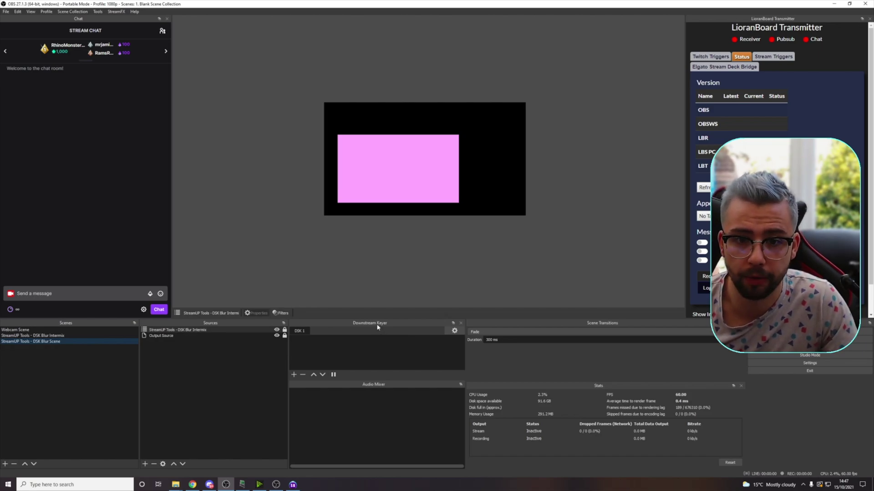
- Add StreamUP Tools - DSK Blur Scene to DSK 1 in the Downstream Keyer and activate it
{"action": "right_click", "coordinate": [362, 324]}
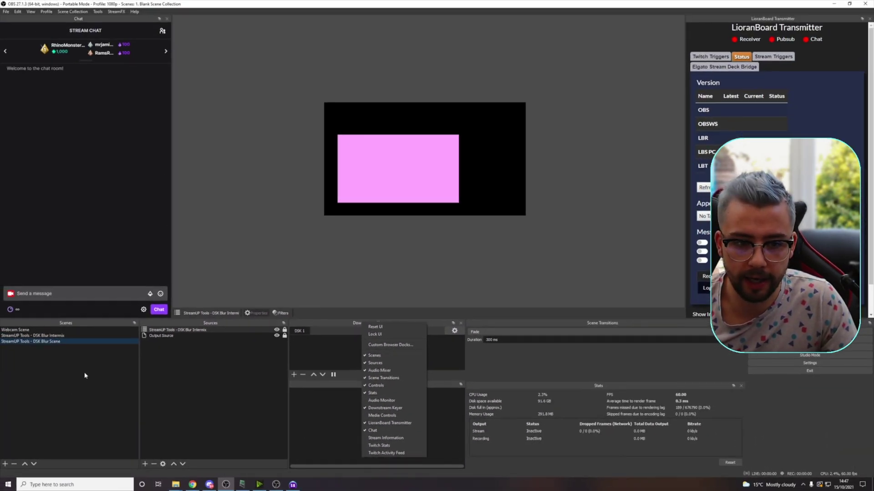
{"action": "left_click", "coordinate": [50, 329]}
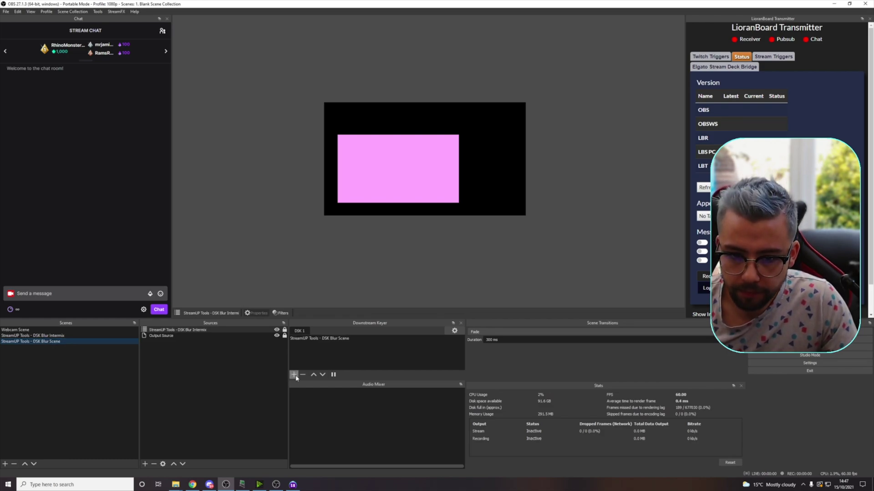
{"action": "left_click", "coordinate": [312, 340]}
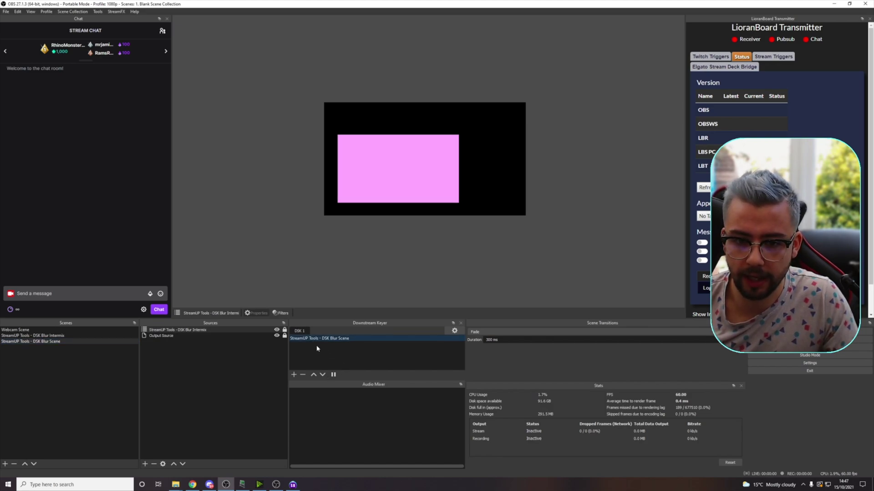
- Switch to the Webcam Scene and toggle the DSK blur overlay off and on over the camera
{"action": "left_click", "coordinate": [53, 331]}
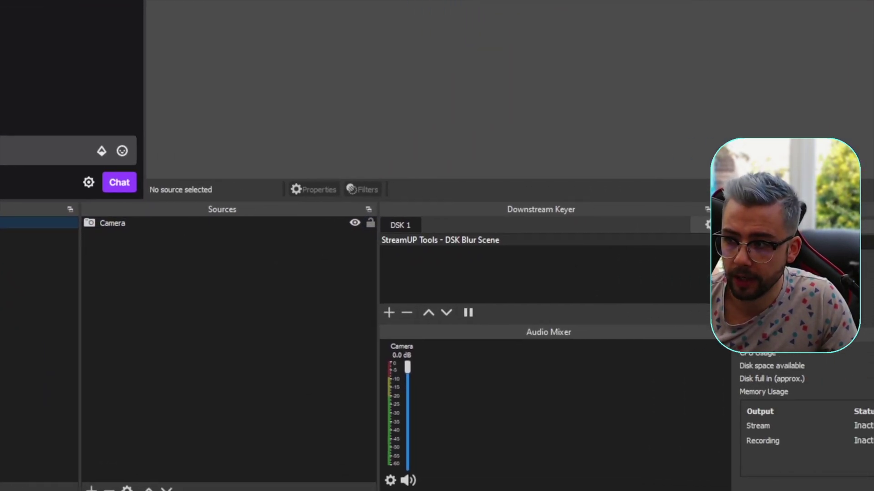
{"action": "left_click", "coordinate": [438, 241]}
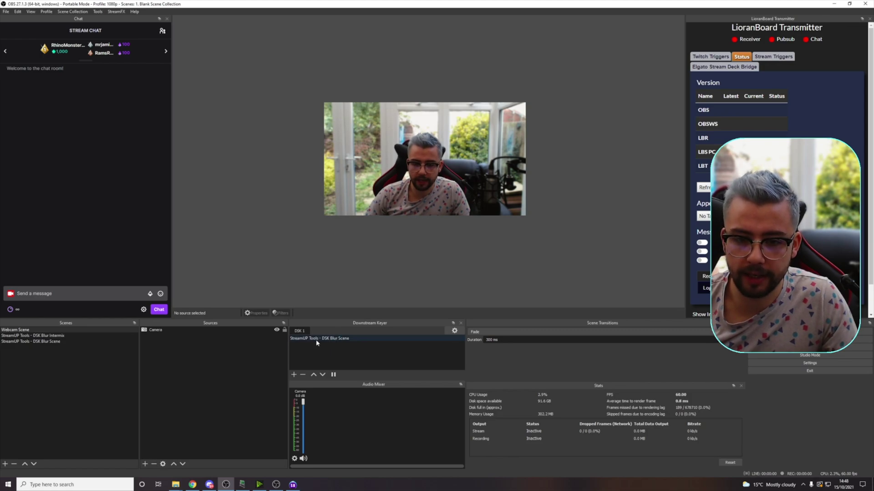
{"action": "left_click", "coordinate": [325, 340]}
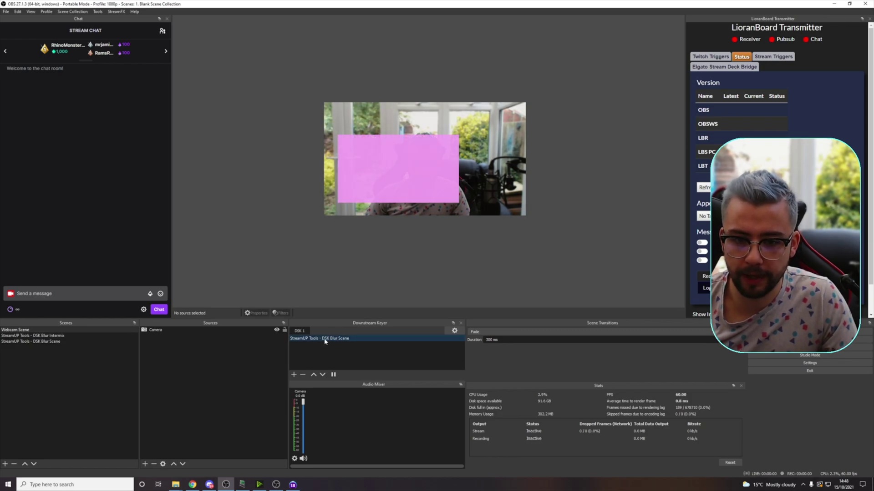
{"action": "left_click", "coordinate": [334, 375]}
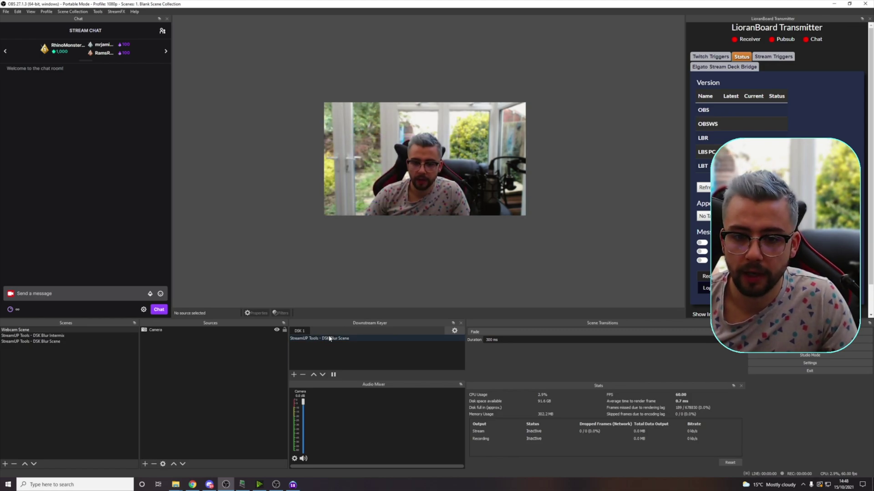
{"action": "left_click", "coordinate": [330, 339]}
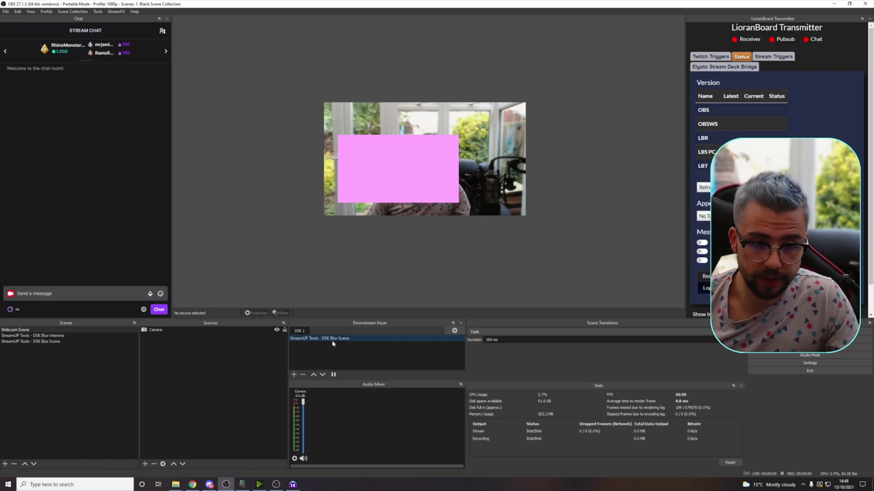
- On the DSK Blur Intermix scene, give the pink Colour Source a Colour Correction filter at 0.4207 opacity
{"action": "left_click", "coordinate": [89, 335]}
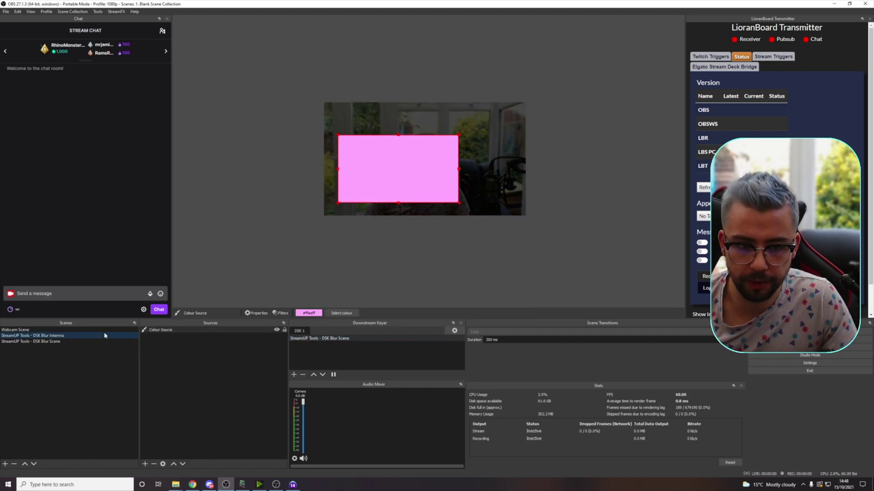
{"action": "left_click", "coordinate": [281, 313]}
{"action": "right_click", "coordinate": [322, 197]}
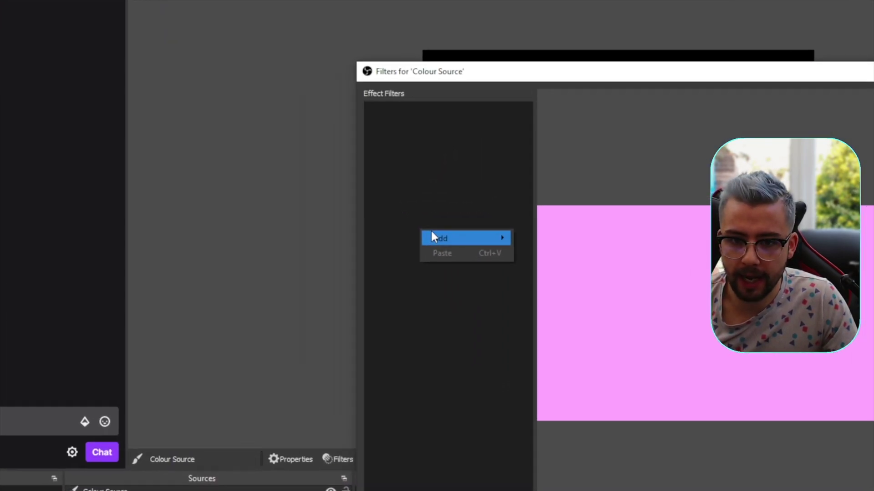
{"action": "mouse_move", "coordinate": [341, 200]}
{"action": "left_click", "coordinate": [576, 291]}
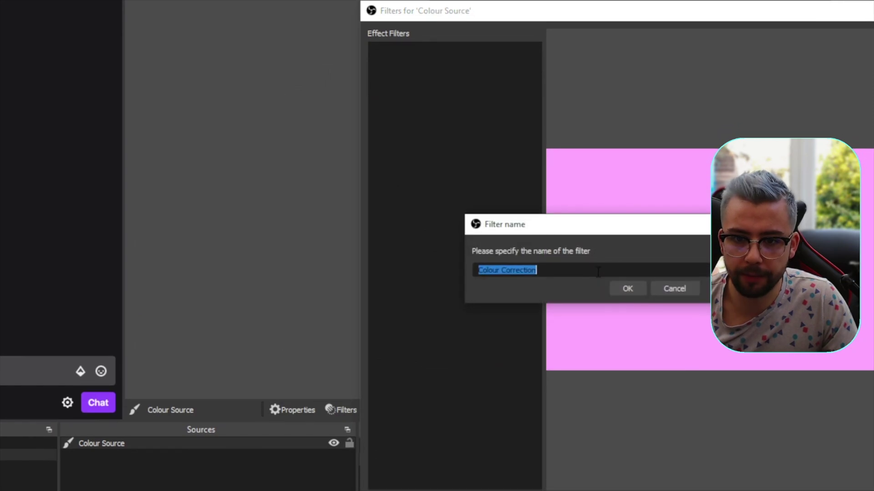
{"action": "left_click", "coordinate": [624, 321]}
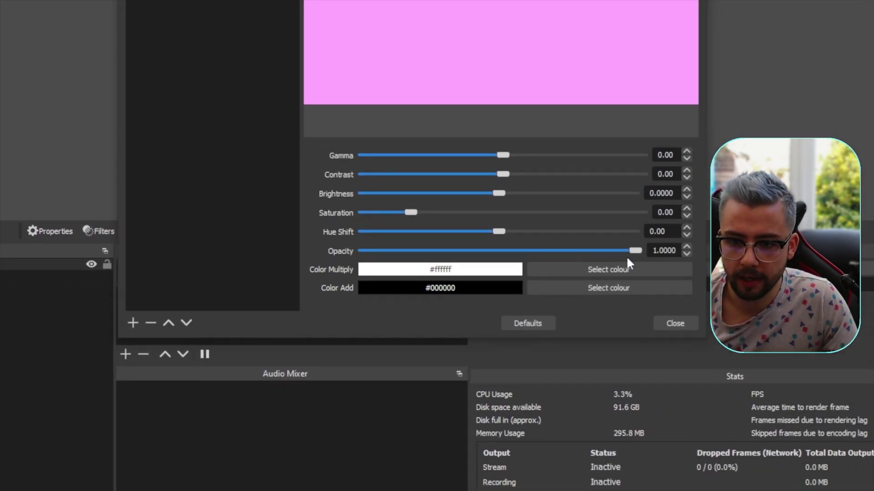
{"action": "left_click_drag", "start_coordinate": [637, 250], "coordinate": [482, 255]}
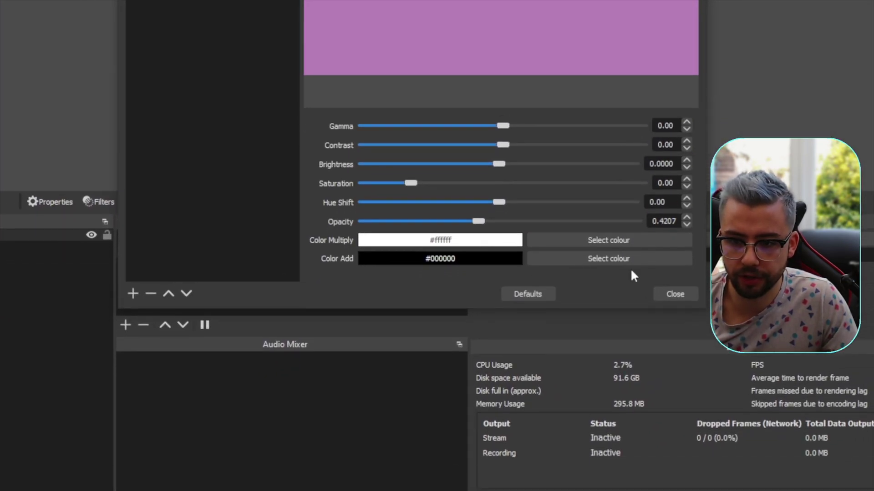
{"action": "left_click", "coordinate": [656, 264]}
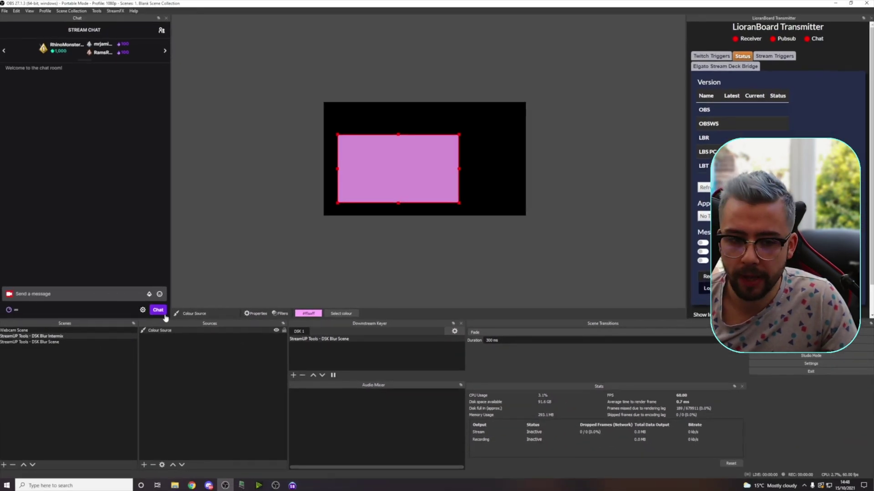
- Switch to the Webcam Scene to see the translucent pink DSK 1 panel blurring the camera
{"action": "left_click", "coordinate": [119, 330]}
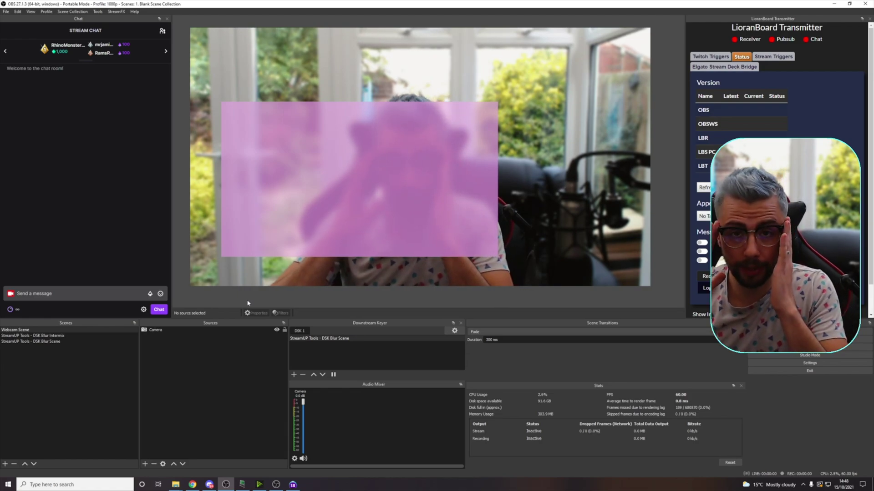
- Load the OBS Install .StreamUP file from StreamUP Creations > Widgets > StreamUP - Minim Poll
{"action": "left_click", "coordinate": [101, 12]}
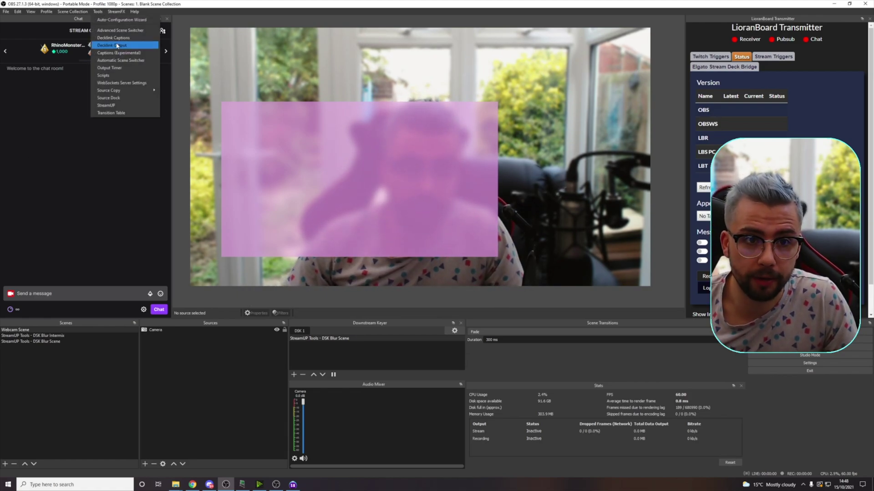
{"action": "left_click", "coordinate": [132, 105]}
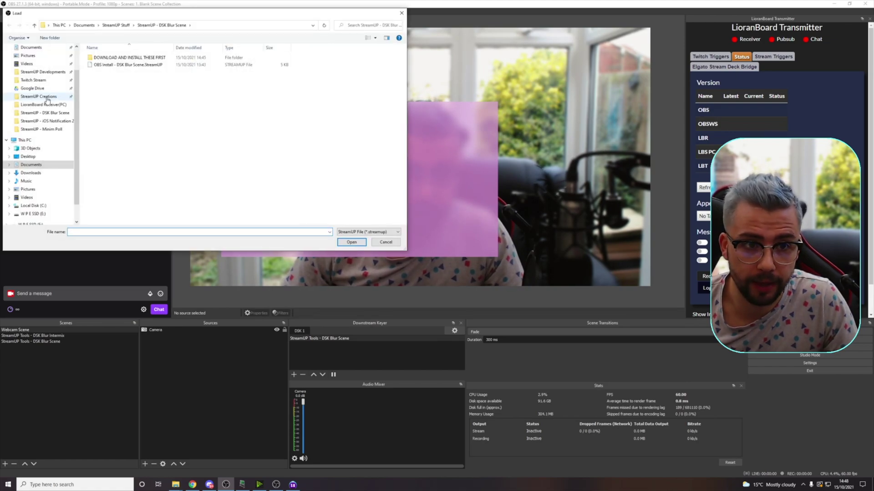
{"action": "left_click", "coordinate": [47, 97]}
{"action": "double_click", "coordinate": [101, 86]}
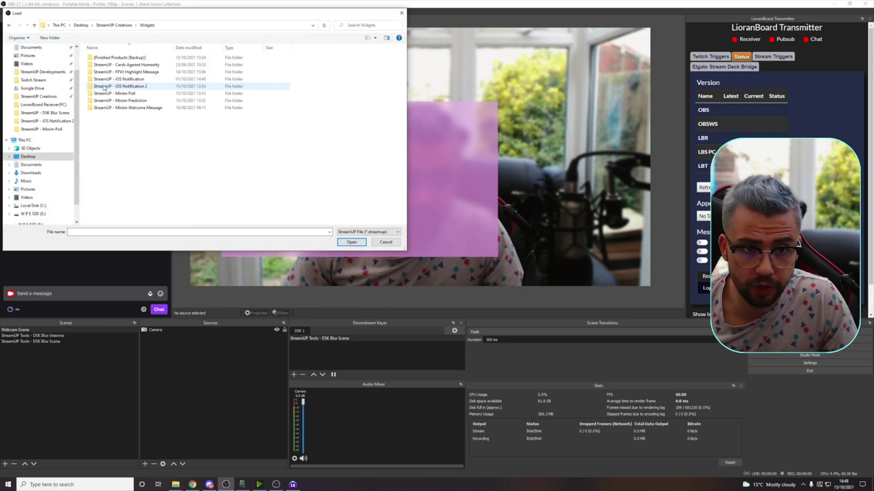
{"action": "double_click", "coordinate": [128, 94]}
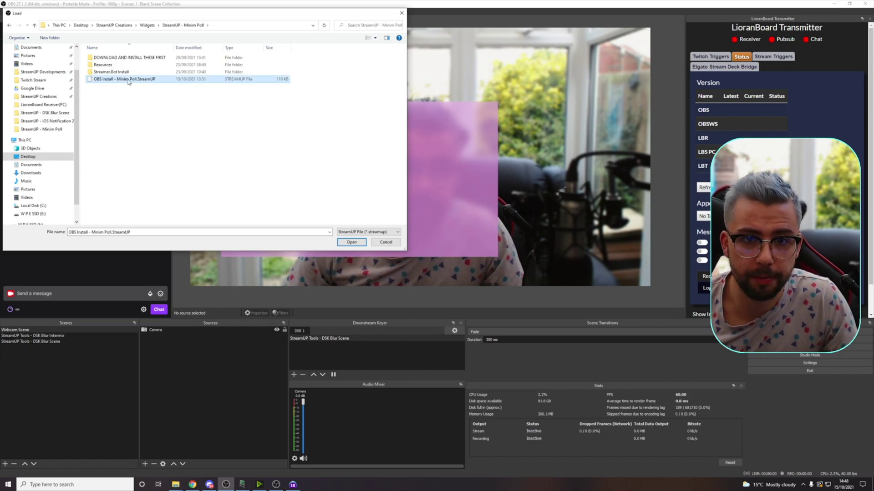
{"action": "double_click", "coordinate": [129, 80]}
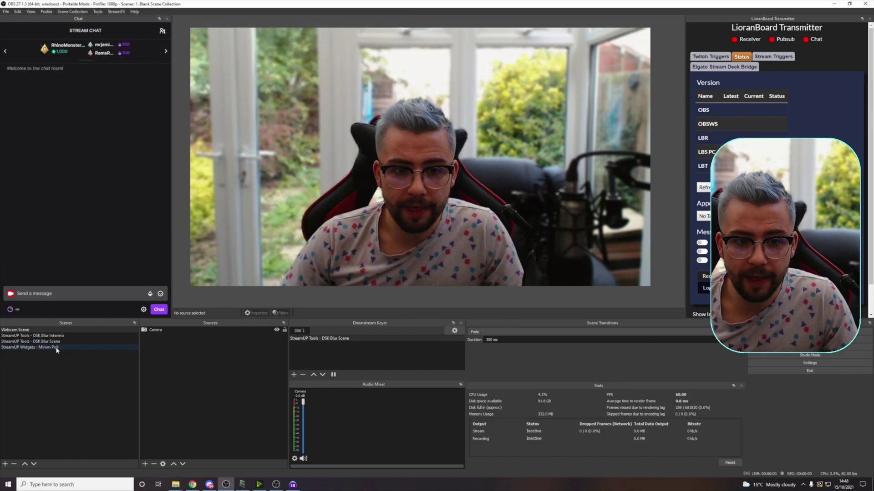
- Preview the new Minim Poll scene, then add it as a source on the DSK Blur Intermix scene
{"action": "scroll", "coordinate": [215, 298], "scroll_direction": "down", "scroll_amount": 2}
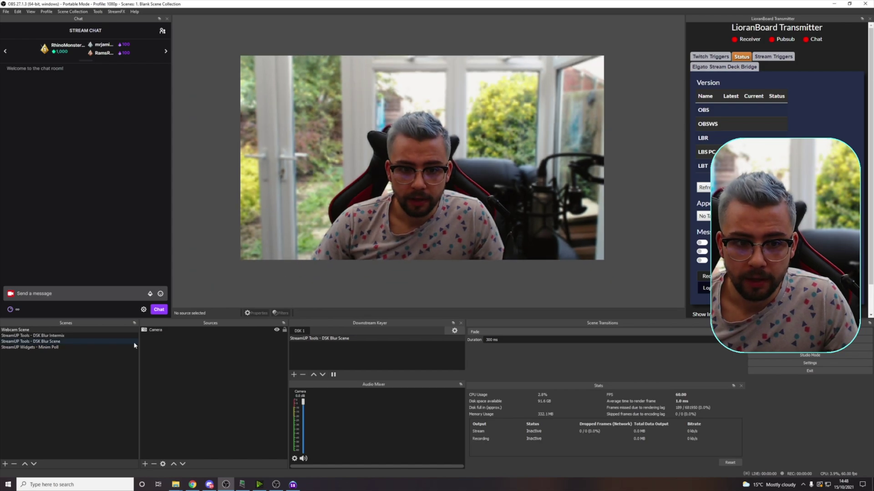
{"action": "left_click", "coordinate": [71, 348]}
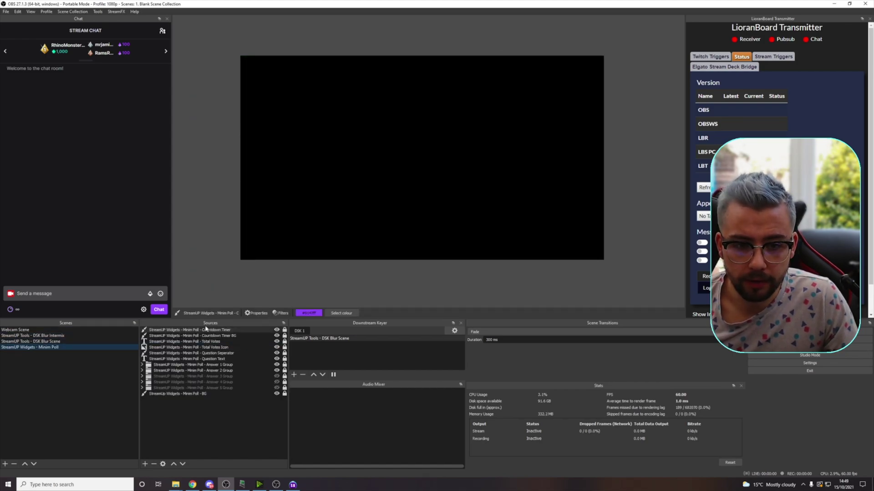
{"action": "left_click", "coordinate": [51, 336]}
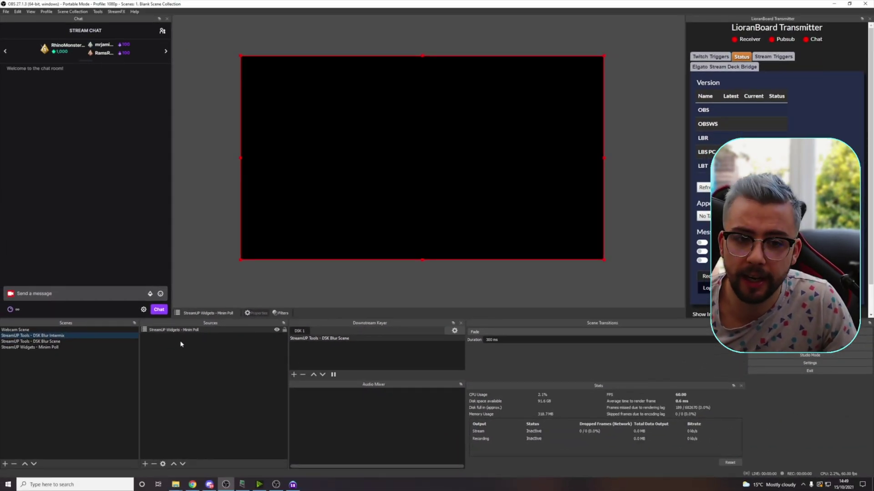
{"action": "right_click", "coordinate": [193, 341]}
{"action": "mouse_move", "coordinate": [218, 347]}
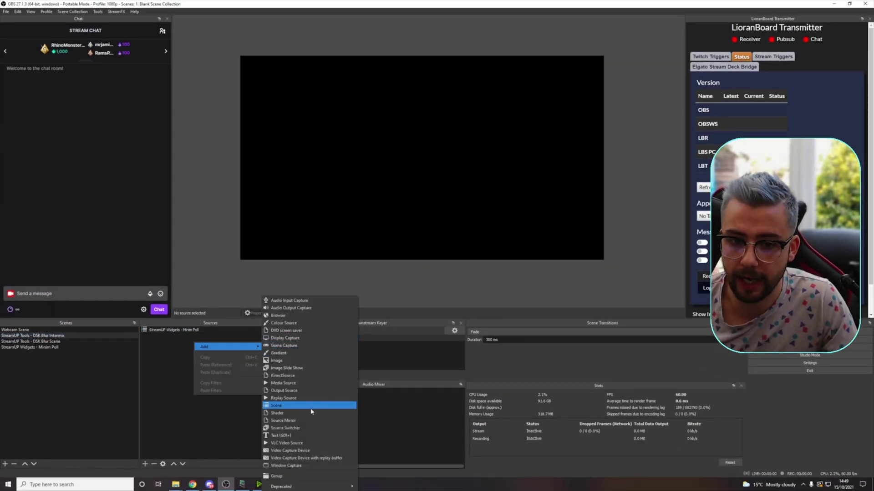
{"action": "left_click", "coordinate": [58, 339]}
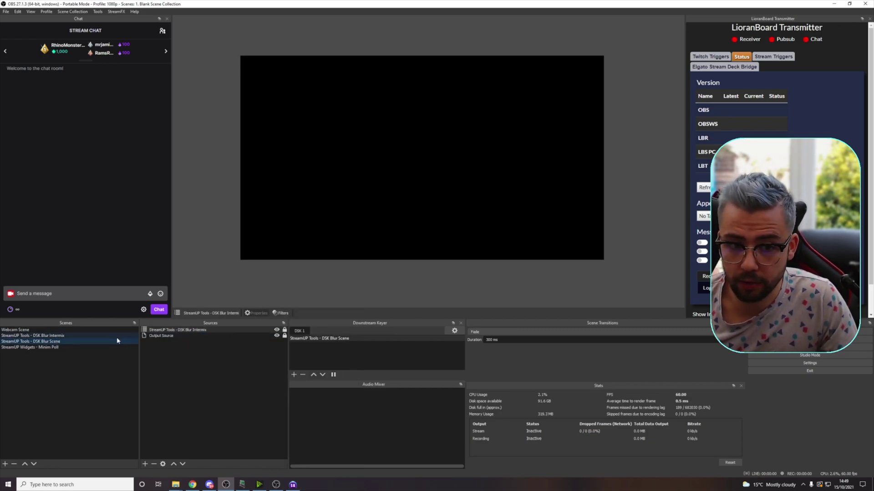
{"action": "right_click", "coordinate": [47, 347]}
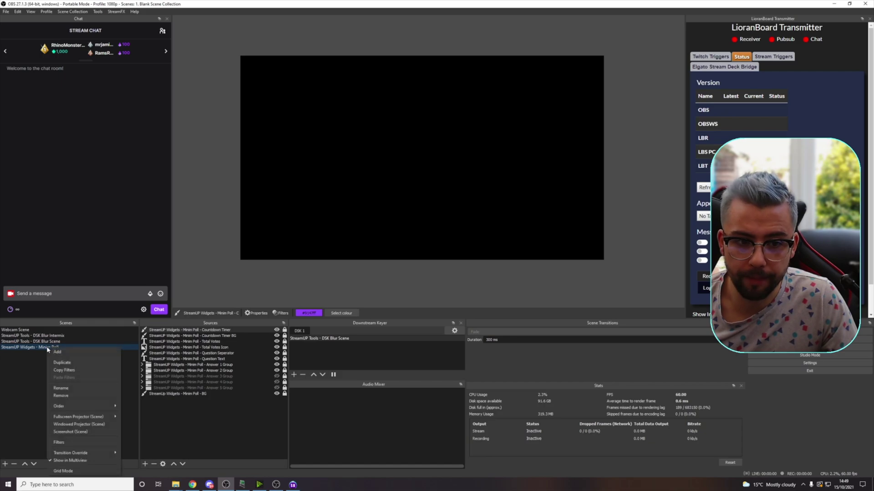
- Show the Minim Poll over the Webcam Scene, with the camera blurred behind its panels
{"action": "left_click", "coordinate": [58, 442]}
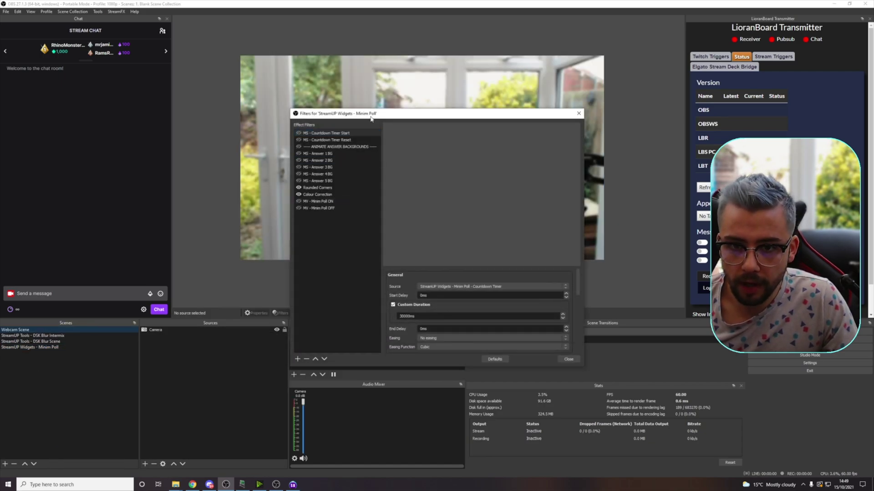
{"action": "left_click_drag", "start_coordinate": [371, 119], "coordinate": [502, 285]}
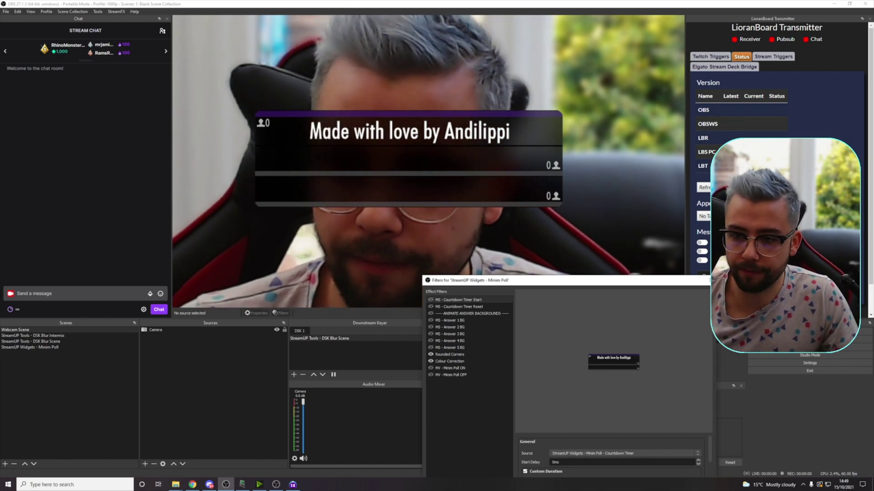
{"action": "left_click", "coordinate": [387, 299]}
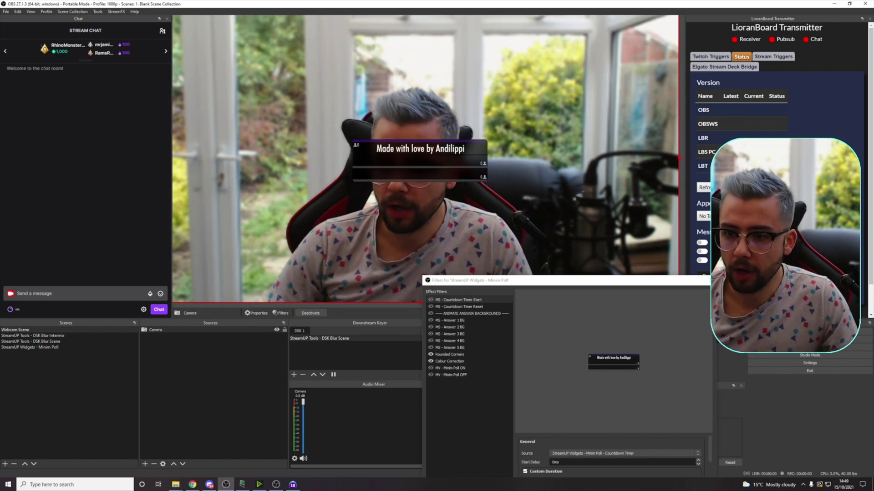
{"action": "key", "text": "Escape"}
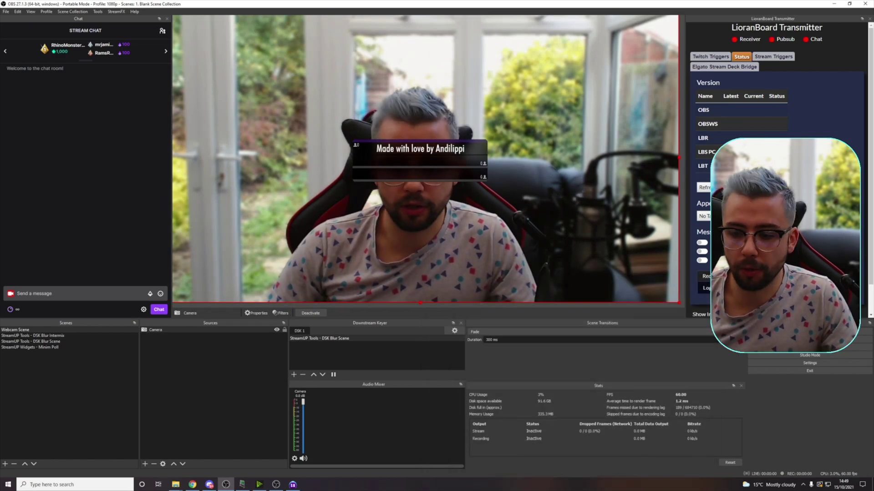